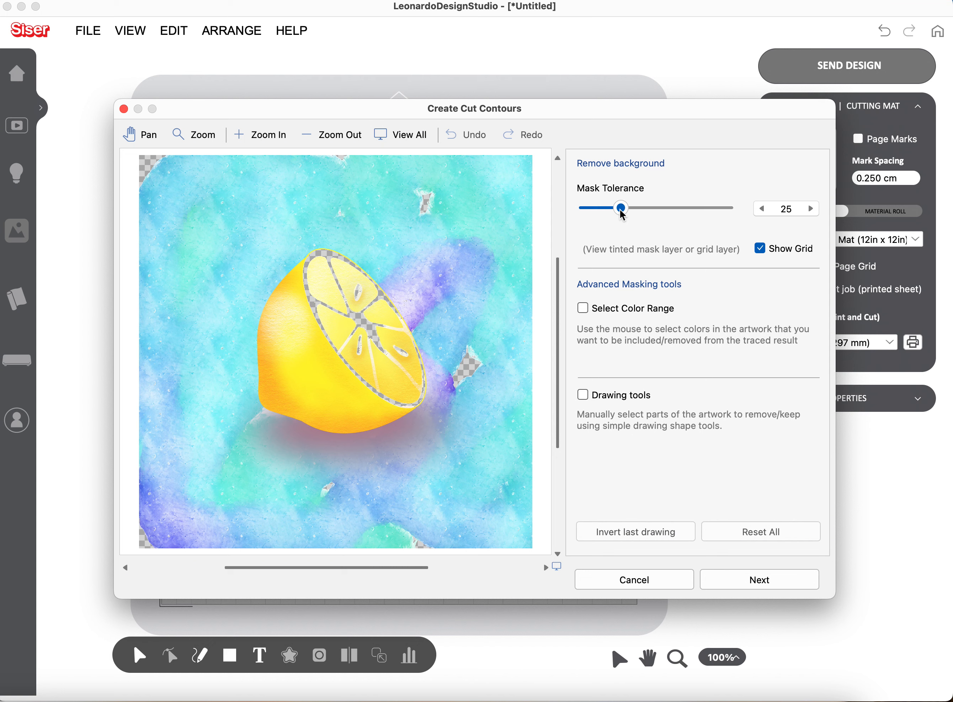
Try a mask tolerance of 15 for the lemon artwork and set it back to 25
mouse_move(621, 214)
left_mouse_down()
mouse_move(684, 204)
mouse_move(588, 207)
mouse_move(617, 208)
left_mouse_up()
mouse_move(621, 208)
left_mouse_down()
mouse_move(700, 208)
mouse_move(611, 206)
left_mouse_up()
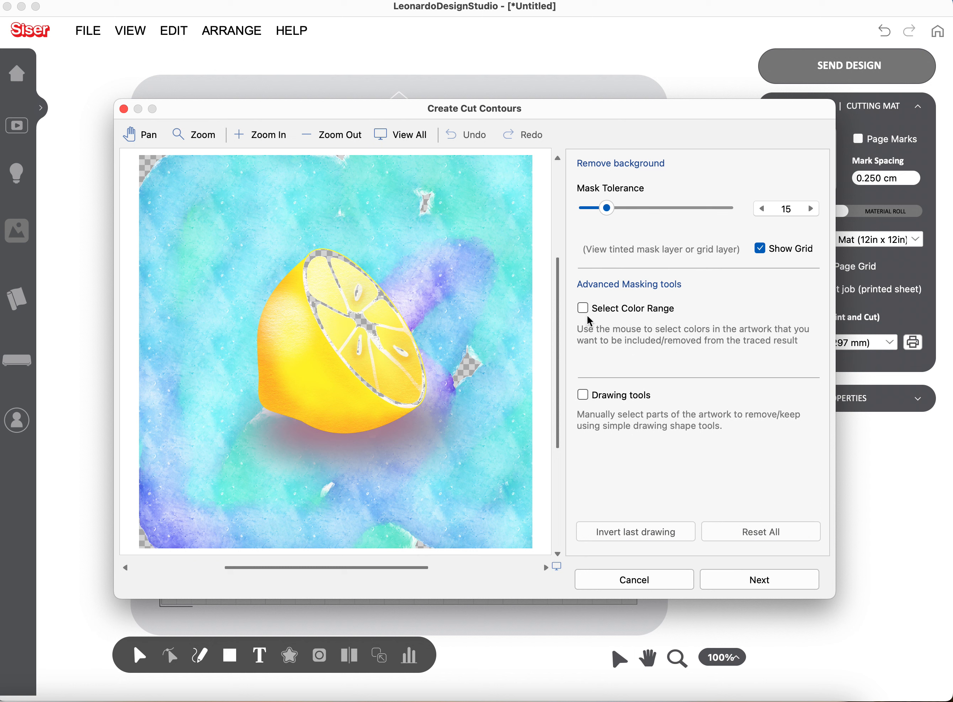
left_click_drag(607, 208, 623, 210)
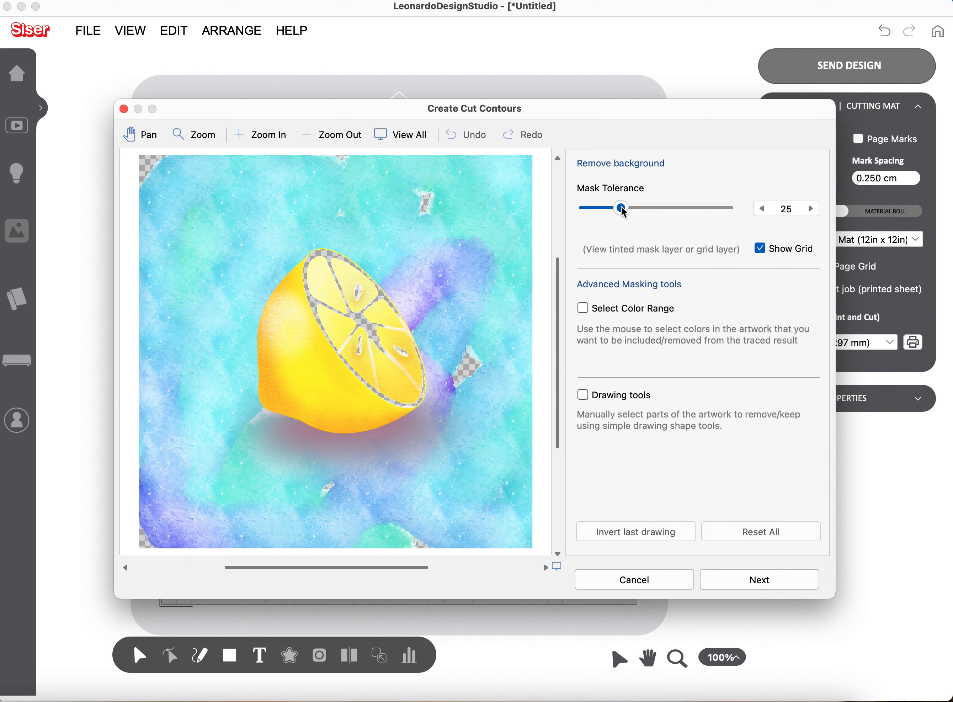
Enable colour range selection and remove the turquoise, cyan, purple and blue background colours around the lemon
left_click(585, 310)
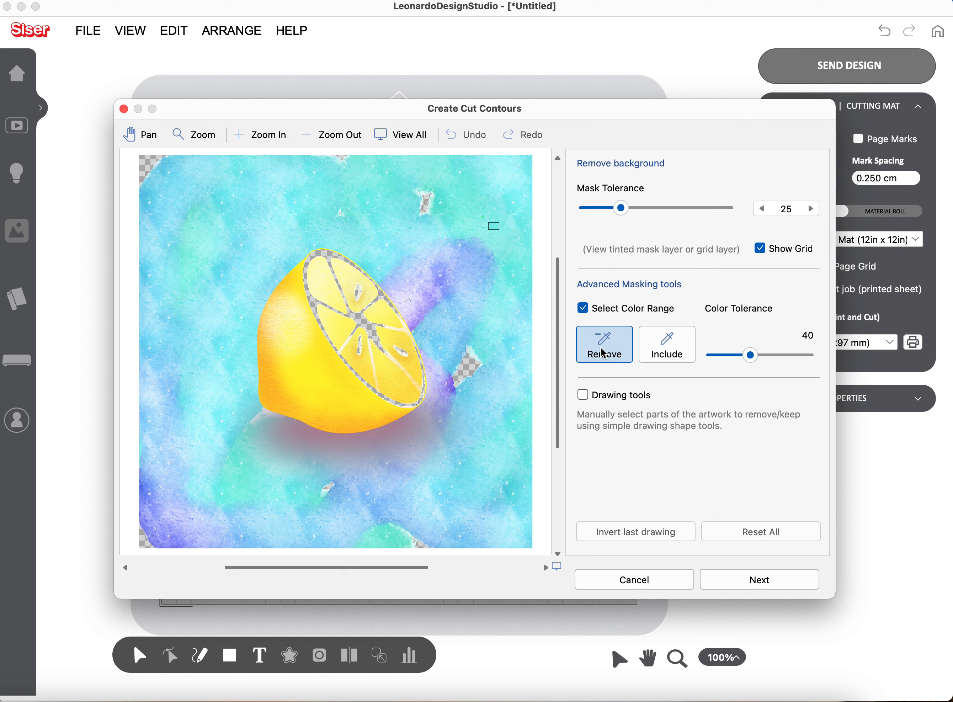
left_click(492, 308)
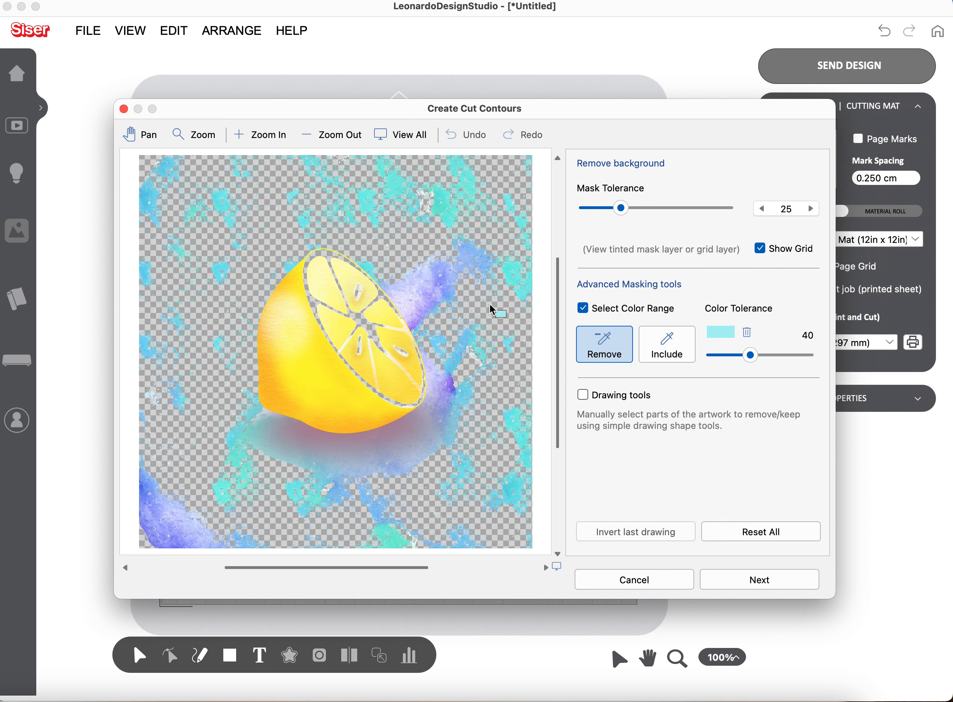
left_click(450, 229)
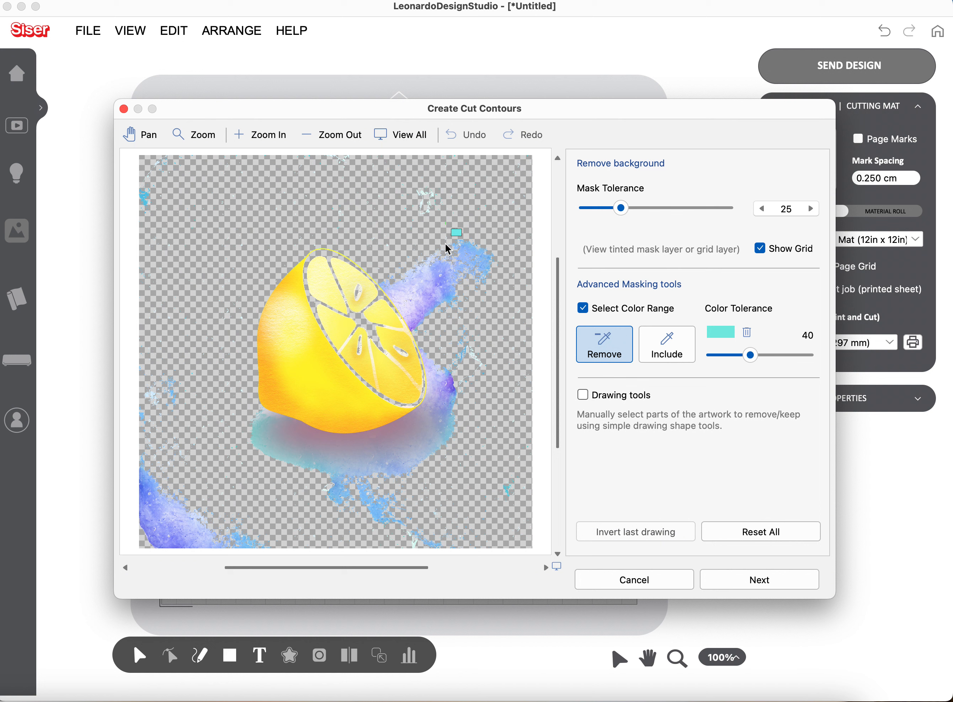
left_click(427, 310)
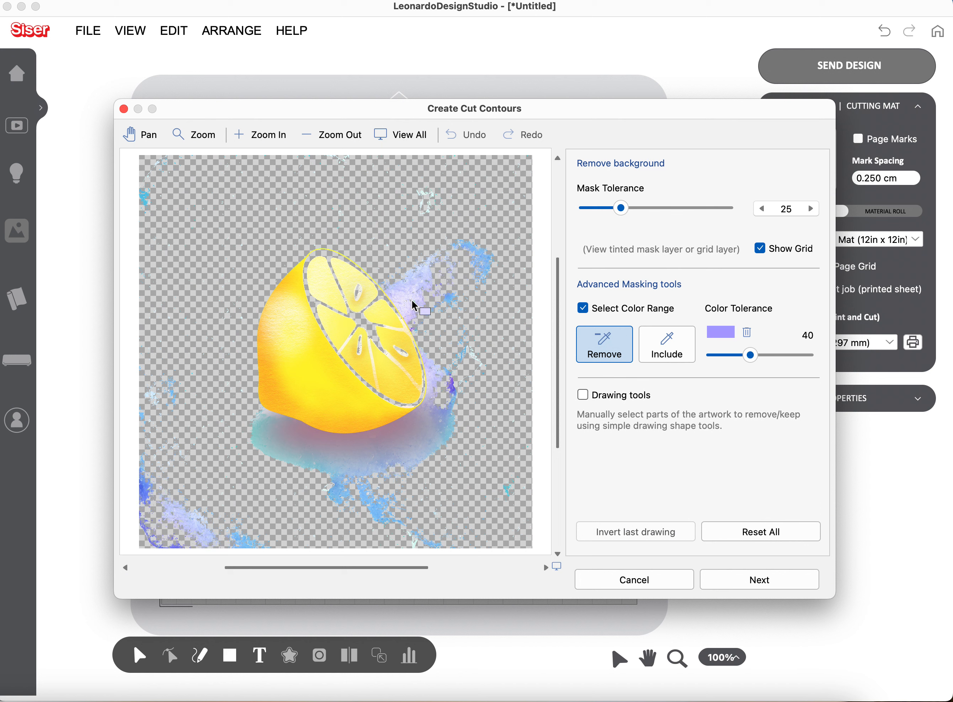
left_click(414, 300)
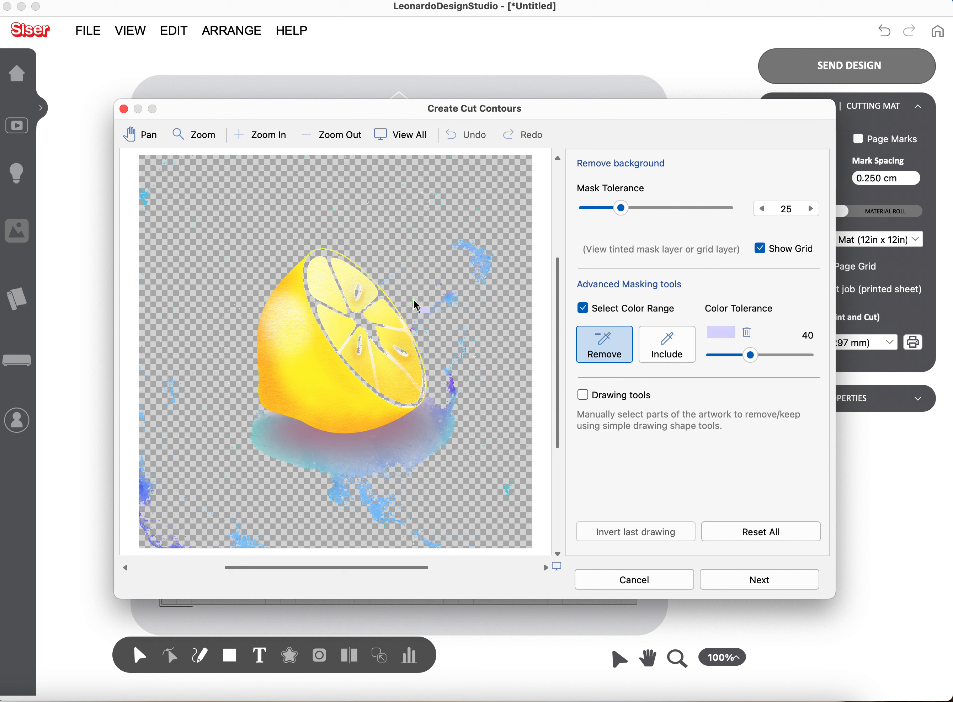
left_click(454, 300)
left_click(447, 298)
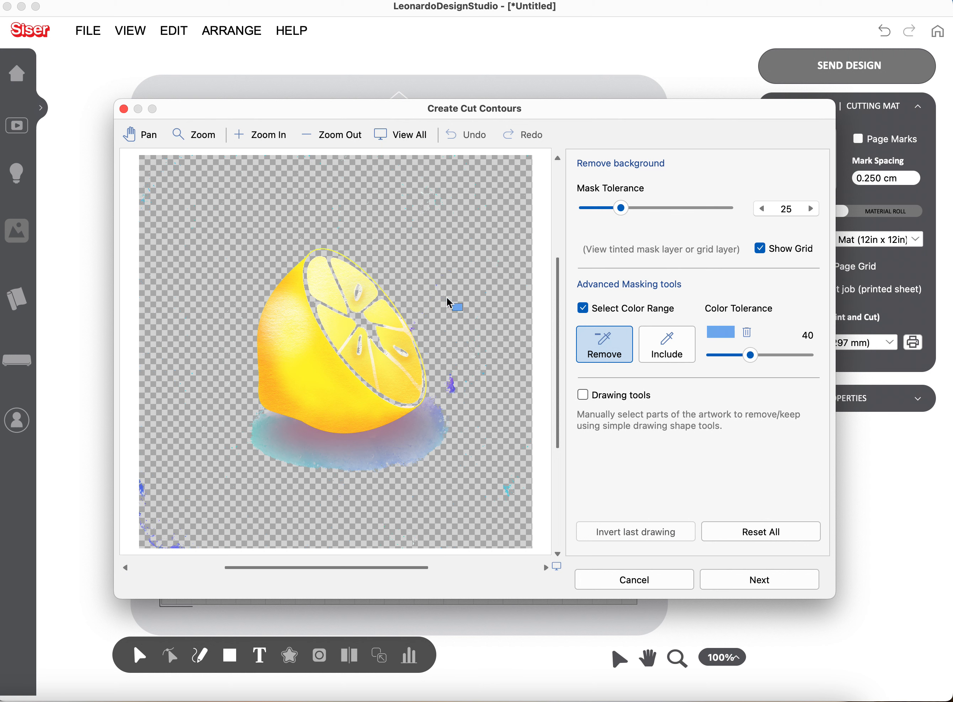
left_click(454, 390)
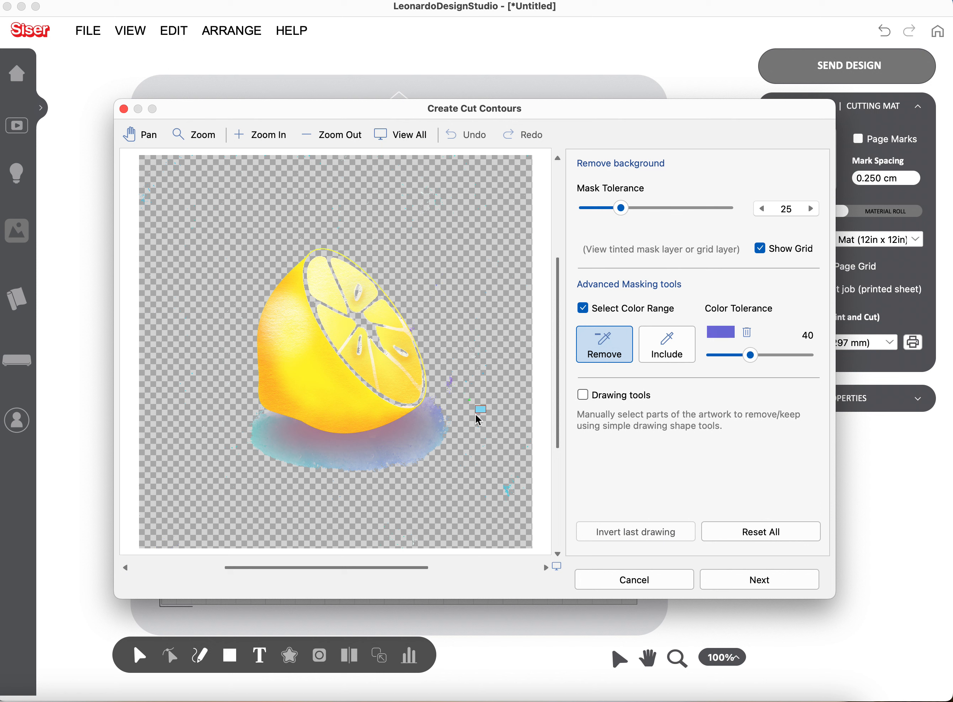
left_click(451, 382)
left_click(509, 489)
Switch from the grid to the tinted mask view and remove the white patch colour and the shadow's outer edge colours
left_click(760, 249)
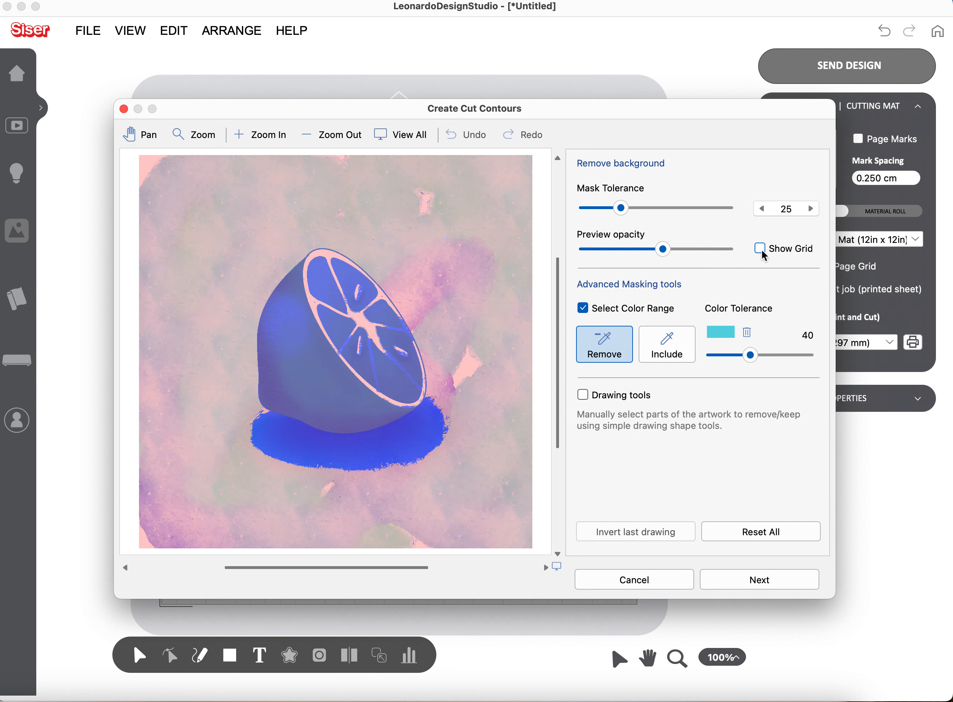
left_click(424, 199)
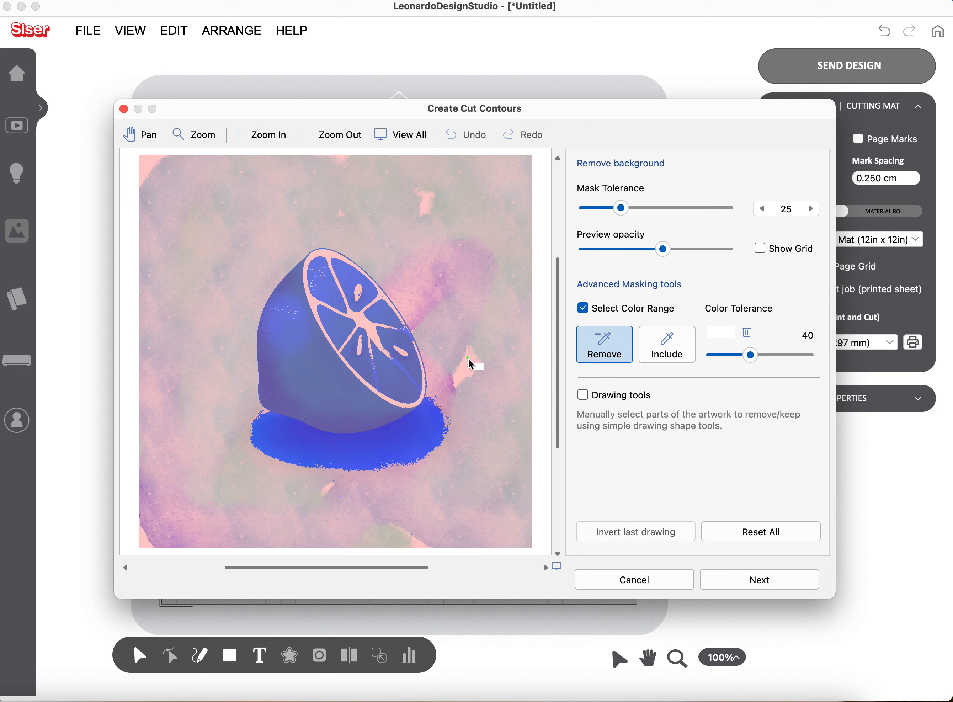
left_click(262, 417)
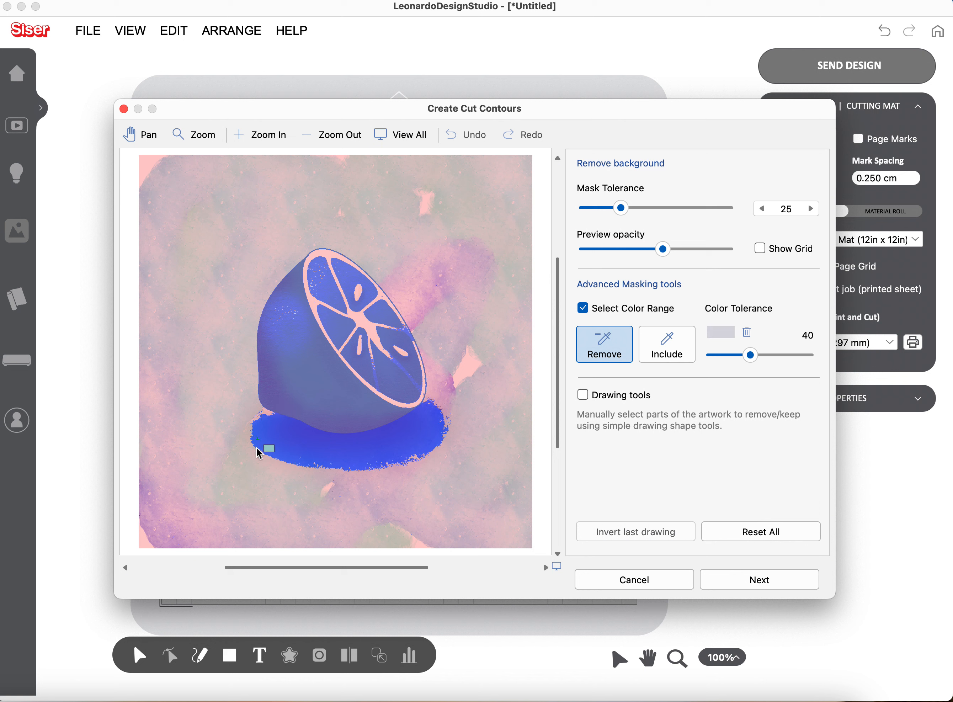
left_click(261, 419)
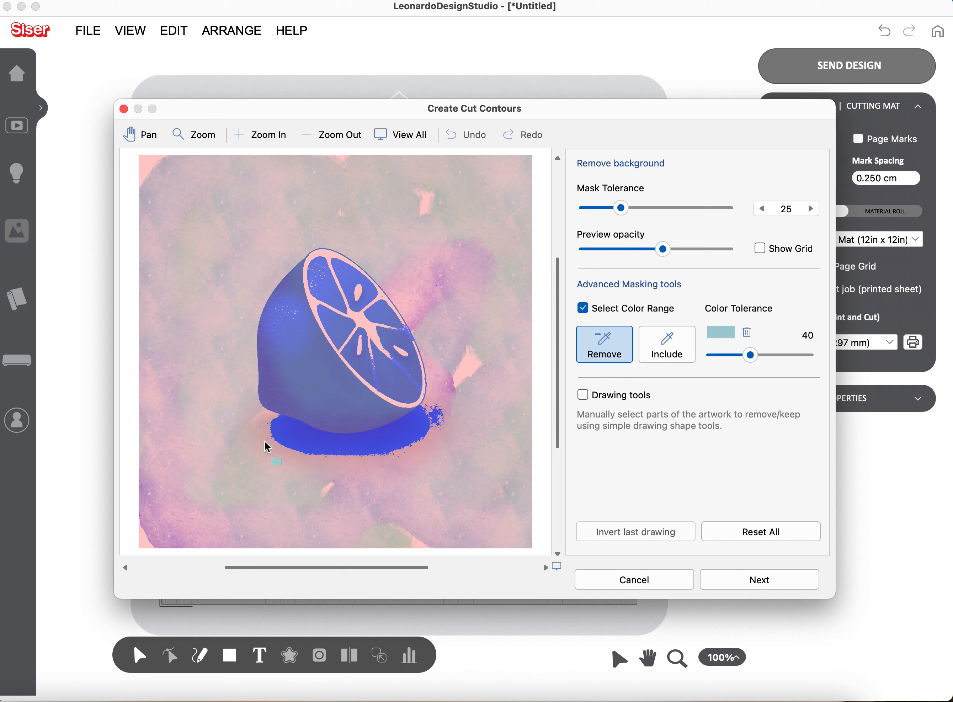
left_click(261, 428)
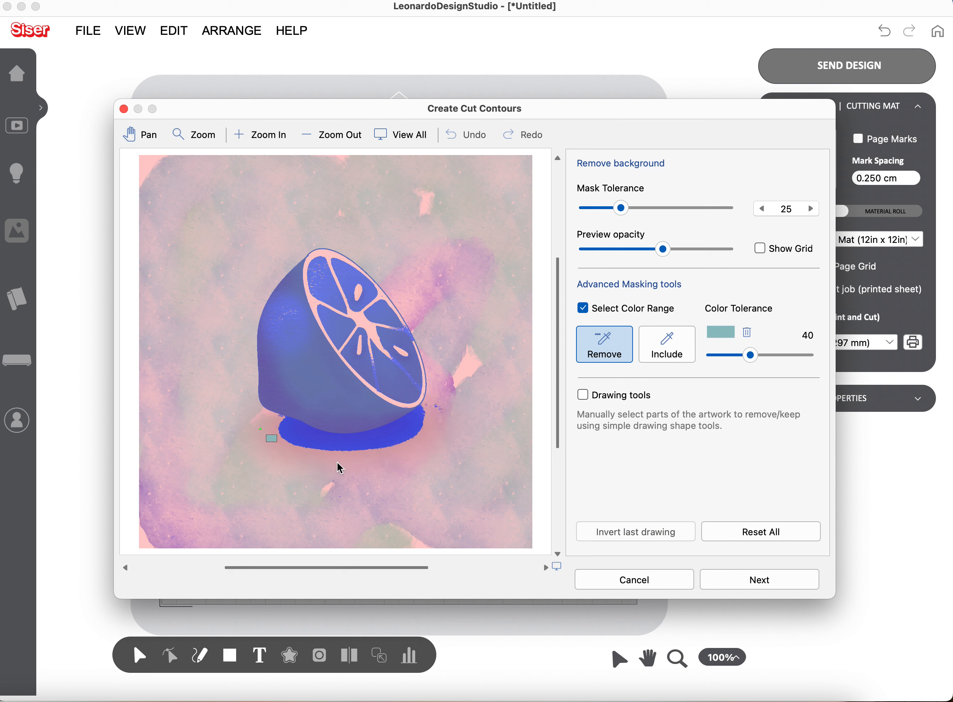
left_click(439, 415)
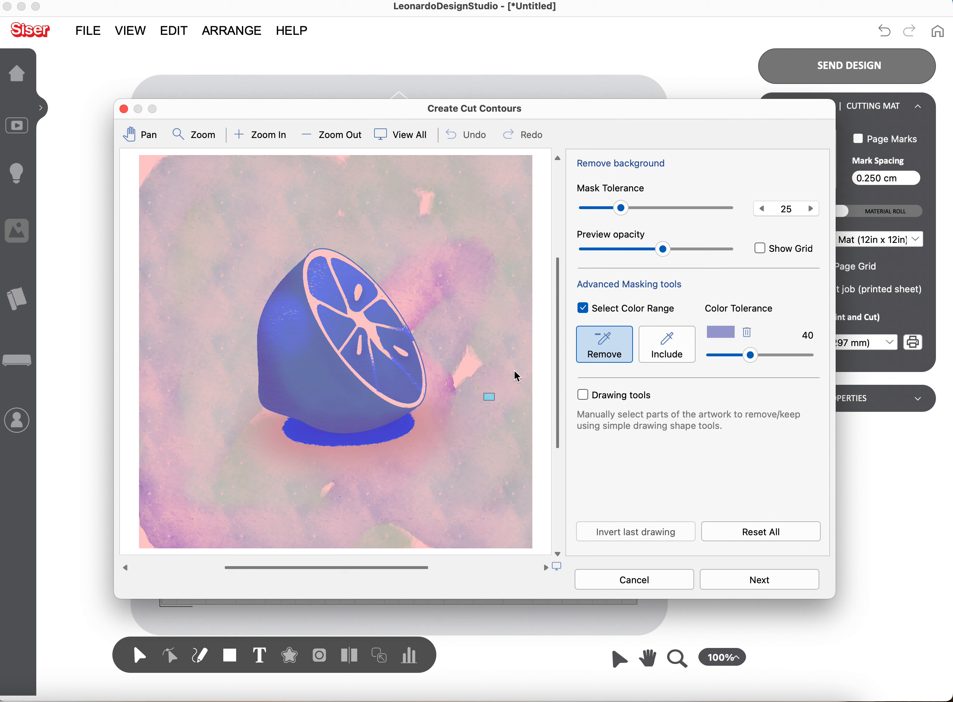
Include a shadow colour sampled beside the lemon's base with a color tolerance of 18, and show the grid again
left_click(667, 341)
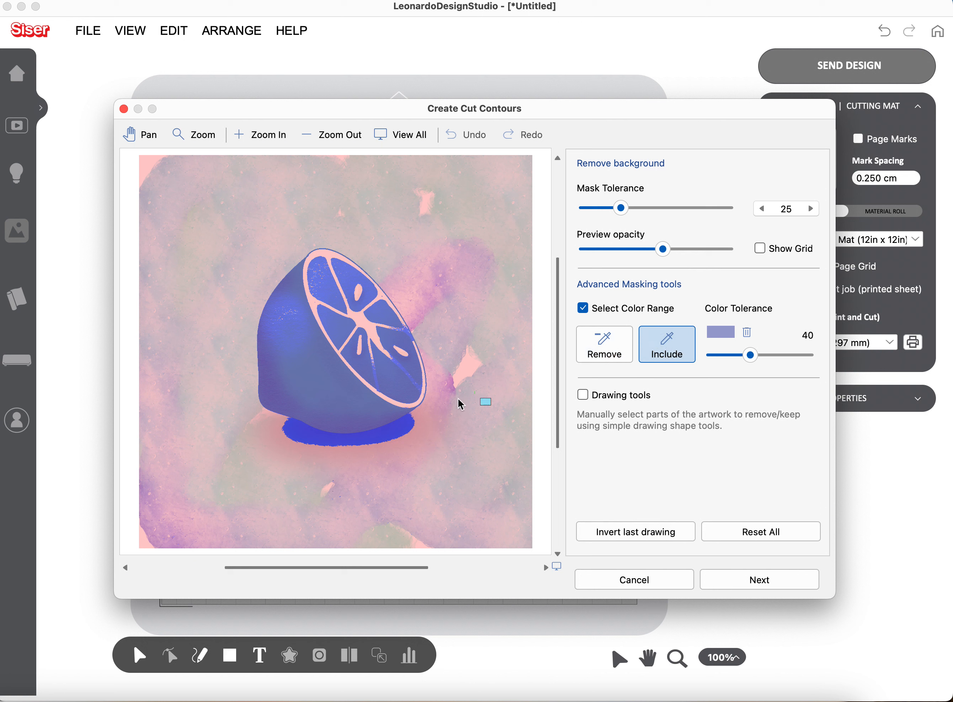
left_click(416, 425)
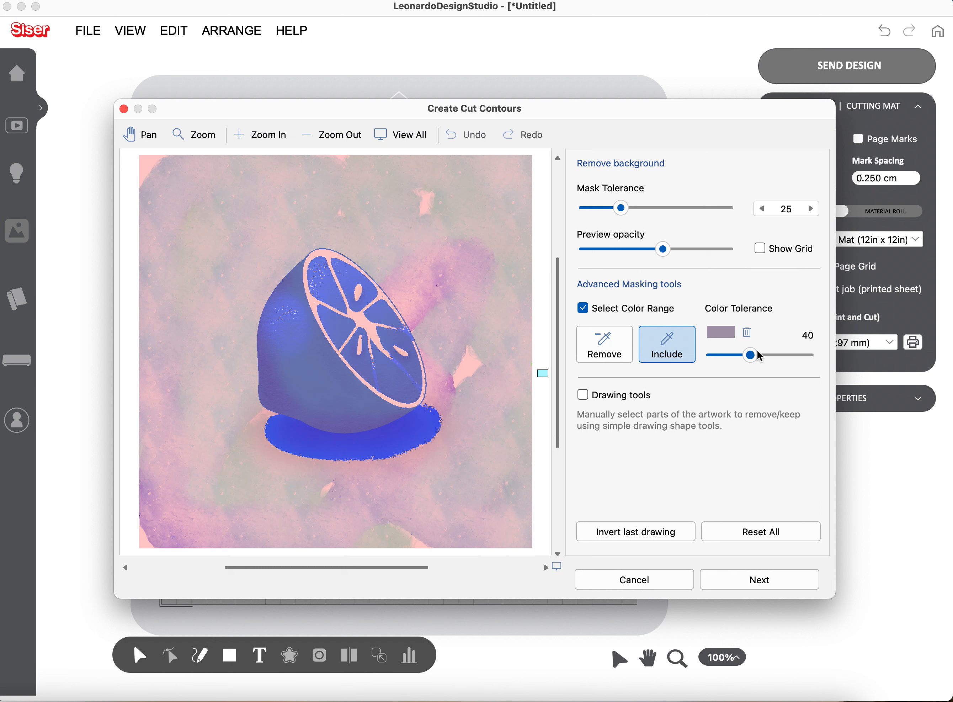
left_click_drag(752, 358, 730, 358)
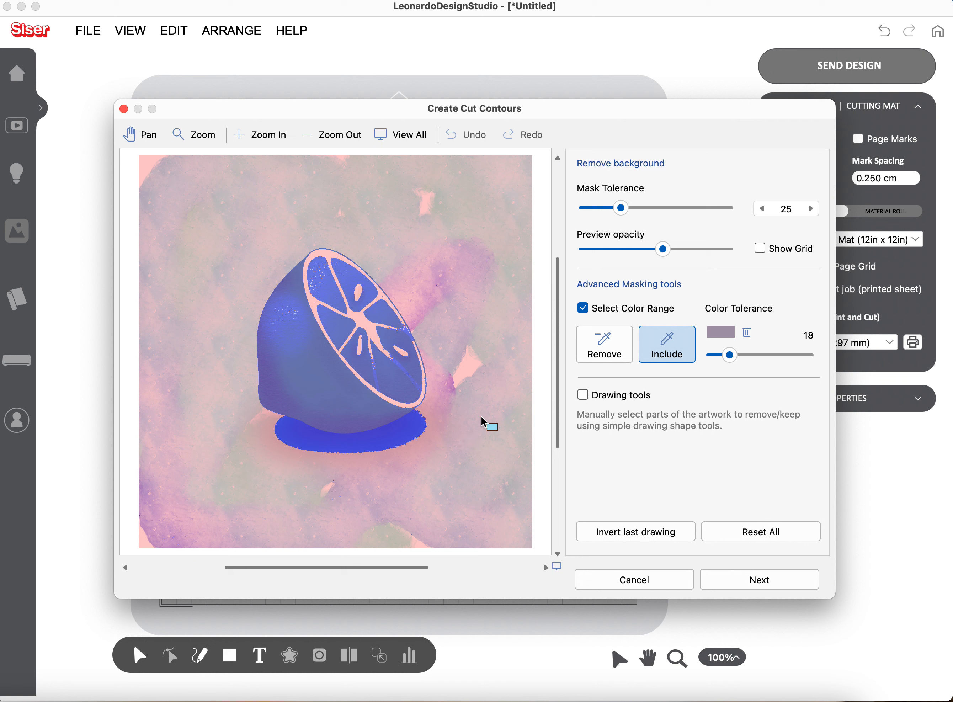
left_click(761, 250)
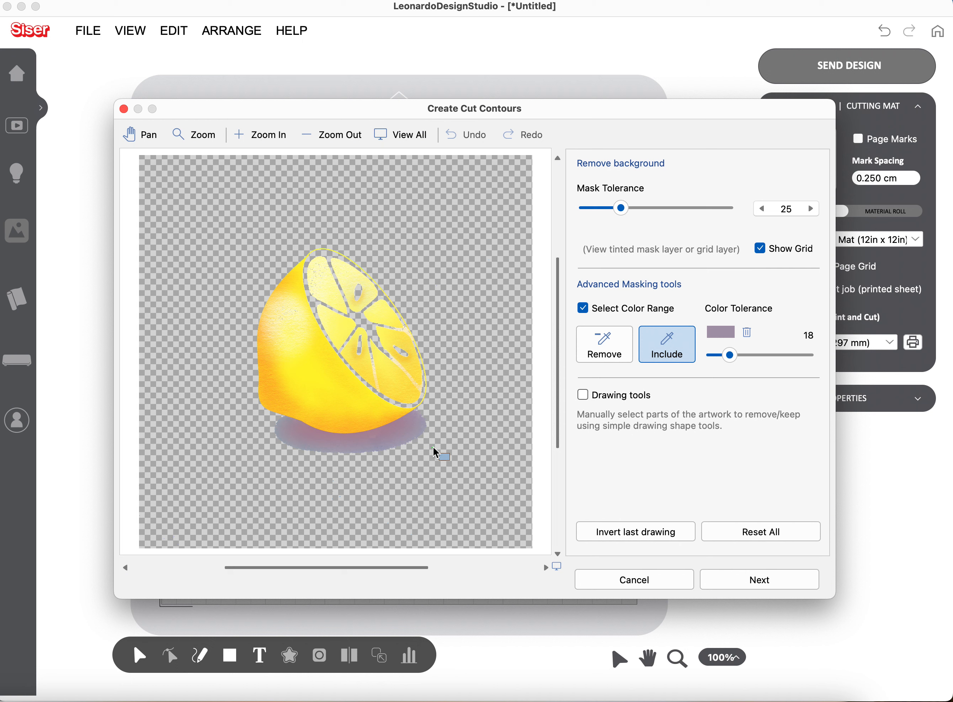
Proceed to the traced contours, exclude holes, set the smoothing level to 100, and continue to the cutting contours
left_click(747, 580)
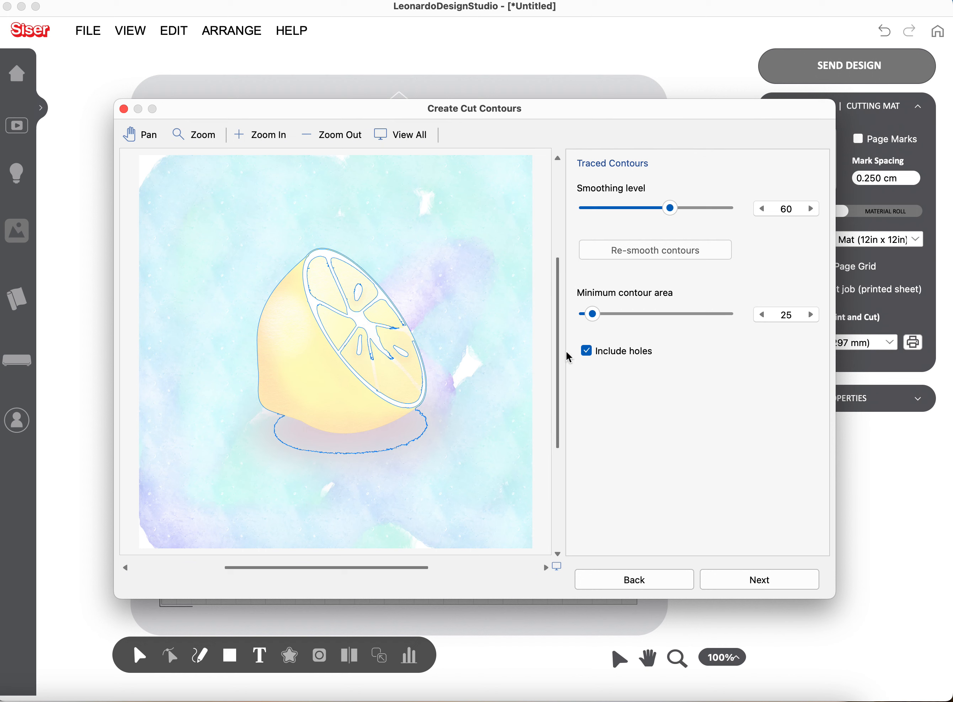
left_click(588, 353)
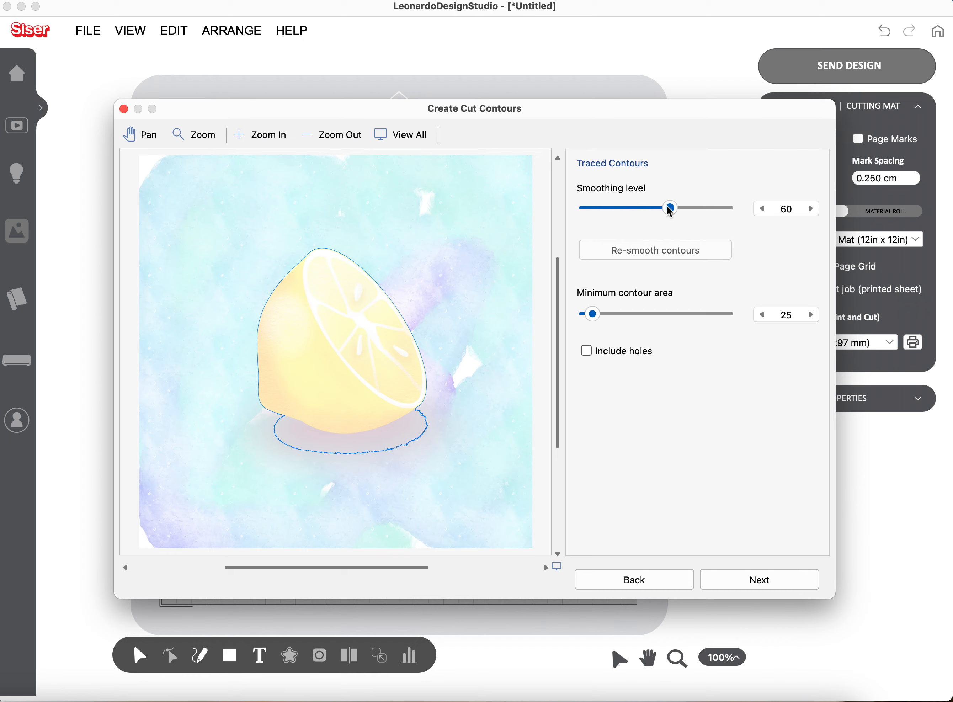
left_click_drag(669, 211, 735, 205)
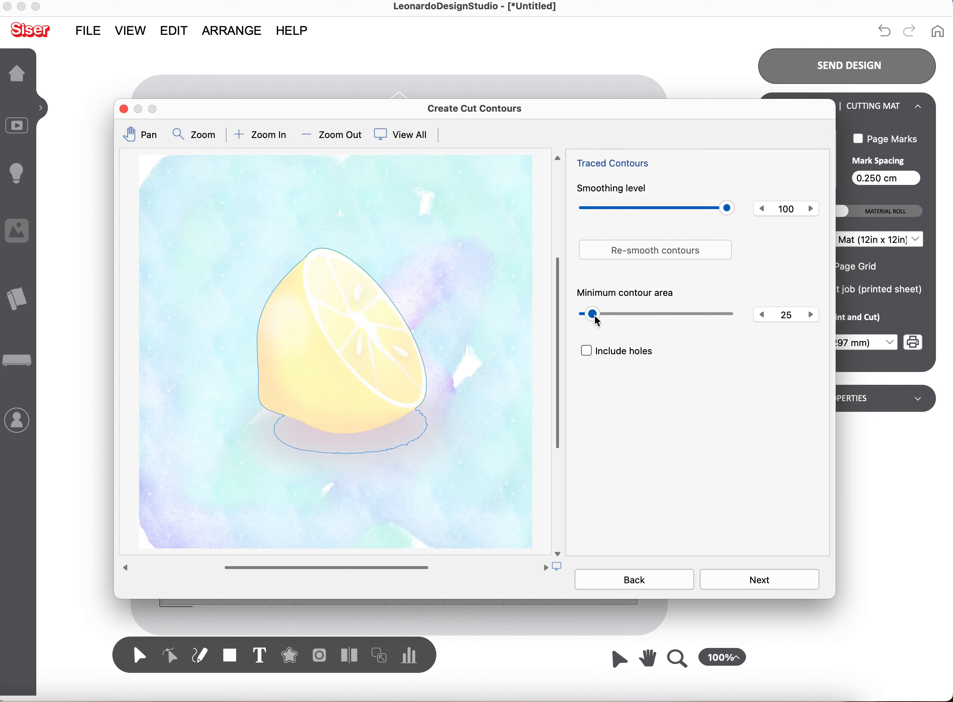
left_click_drag(597, 320, 619, 319)
left_click_drag(617, 320, 597, 317)
left_click(762, 582)
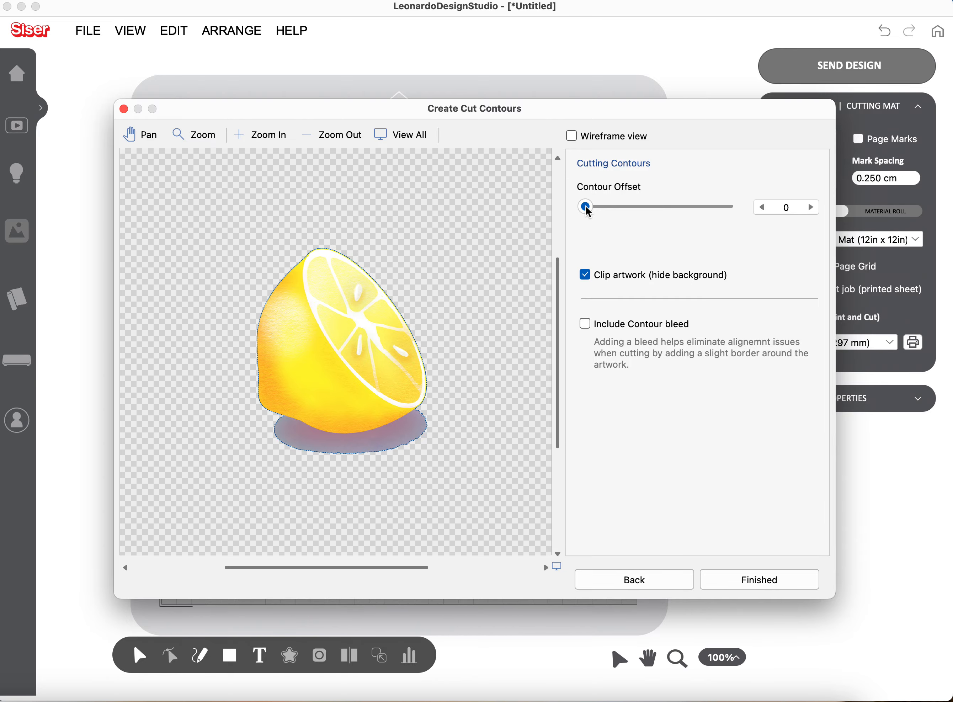
Preview the cutting contour in wireframe view and try a contour offset of 56
left_click(575, 139)
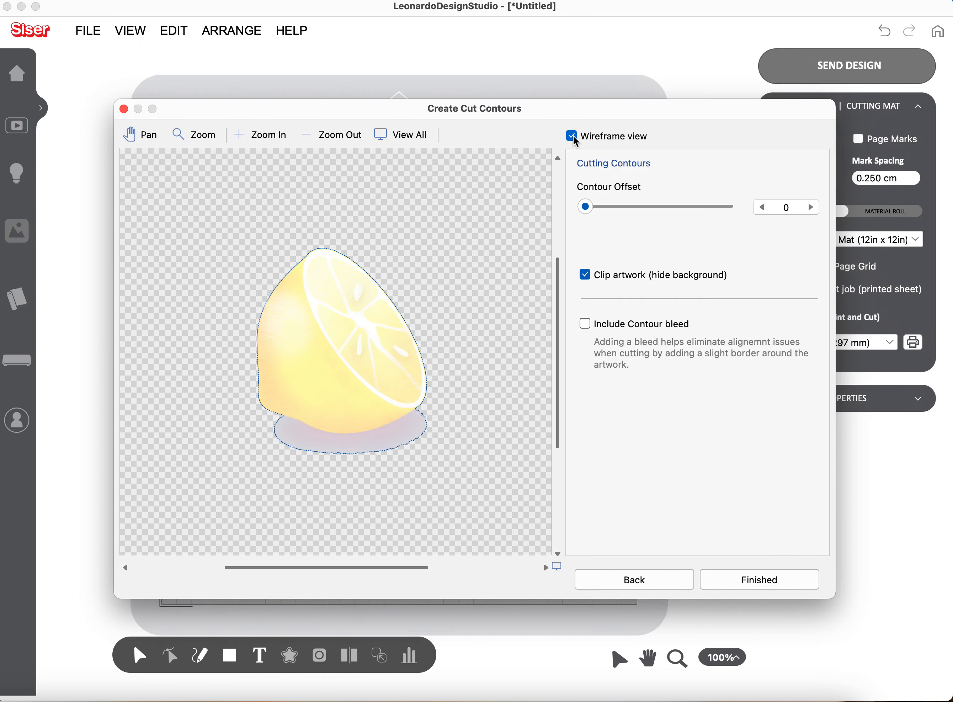
left_click(575, 139)
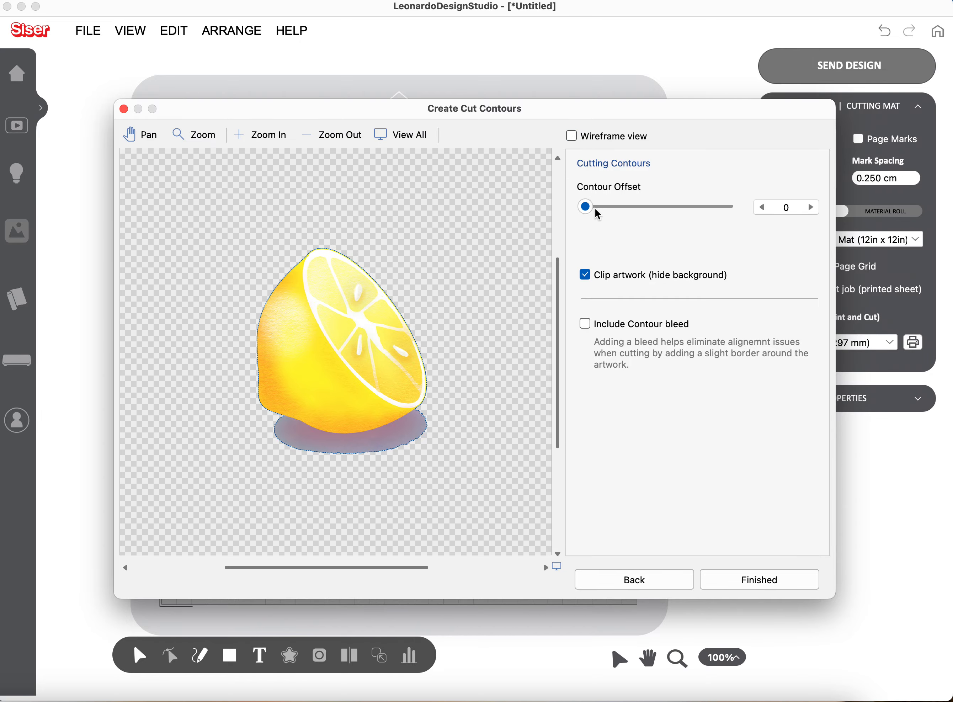
left_click_drag(589, 209, 668, 206)
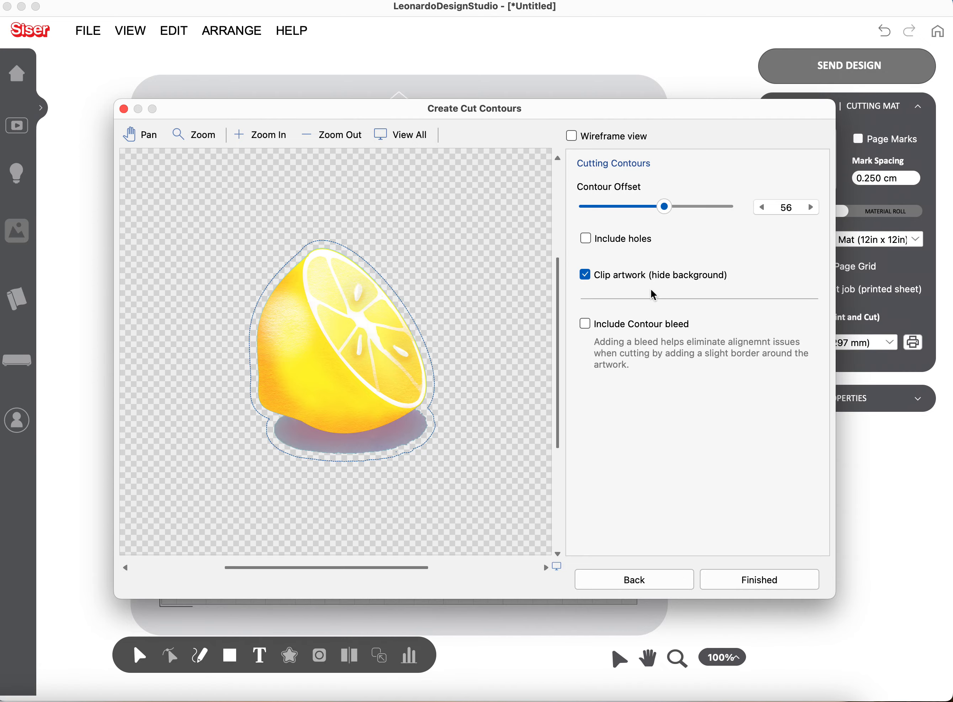
Include a contour bleed and set its color to near-white #FFF8F9F9
left_click(586, 324)
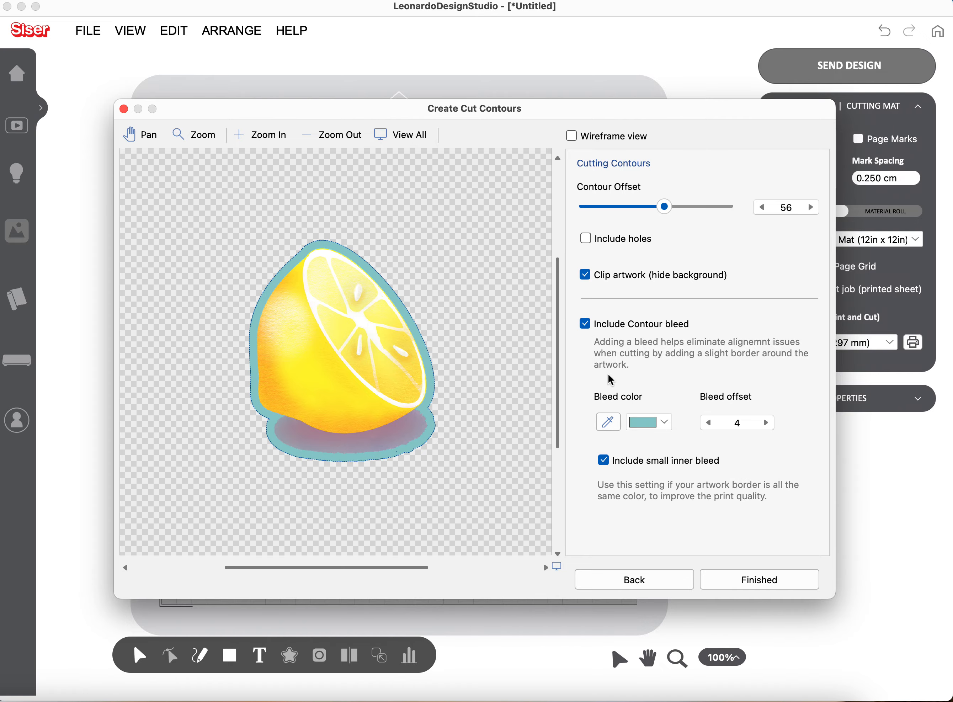
left_click(665, 424)
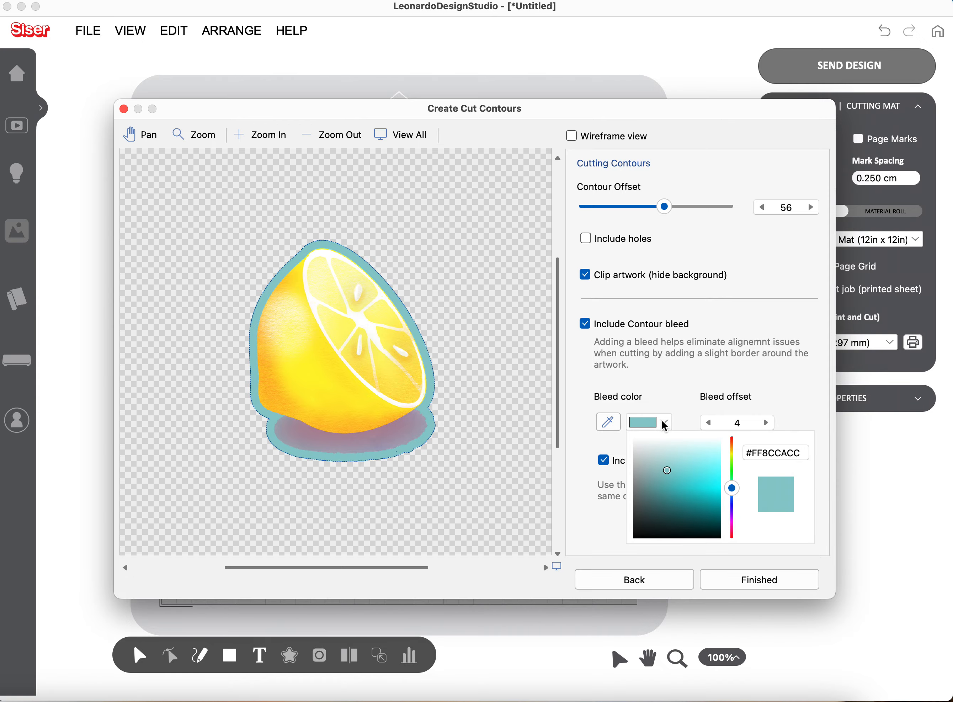
left_click(641, 440)
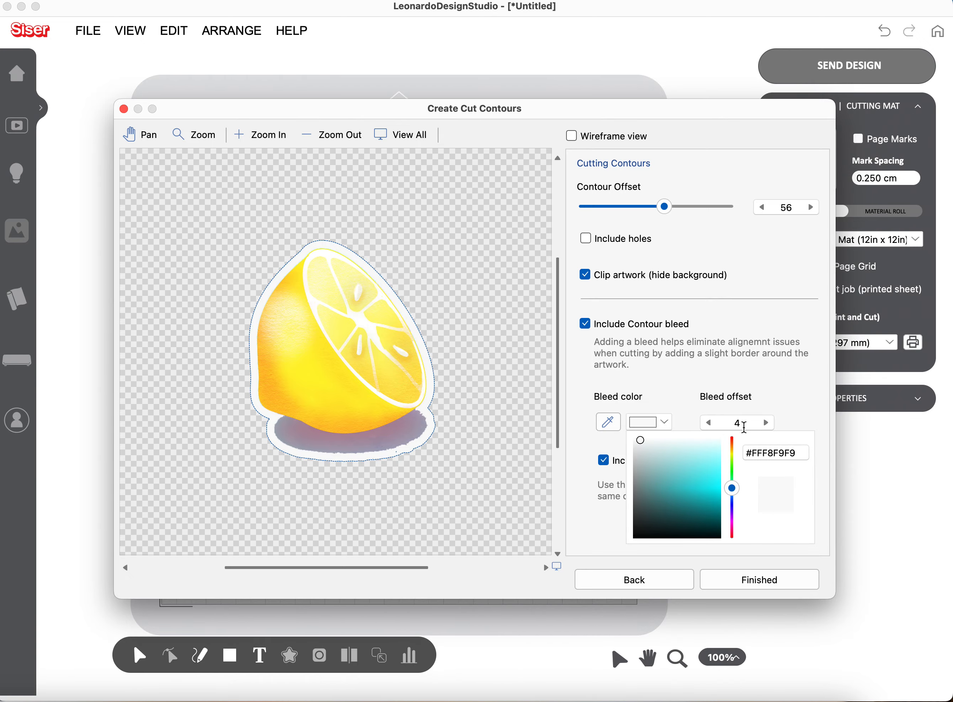
Try larger bleed offsets for the contour and return the value to 4
left_click(766, 424)
left_click(766, 424)
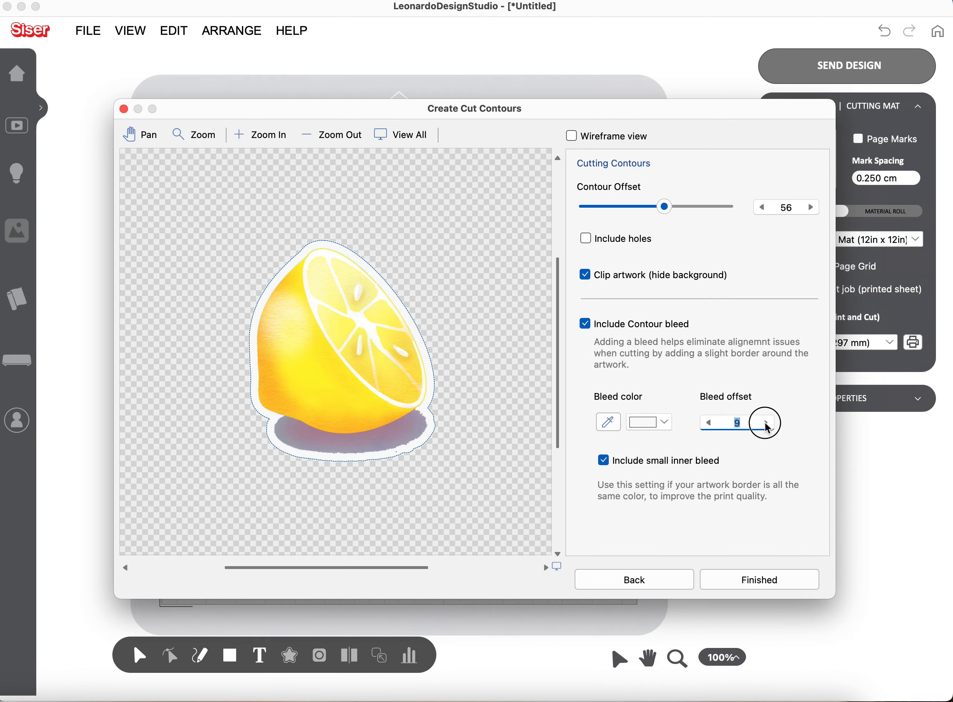
left_click(765, 422)
left_click(764, 423)
left_click(708, 425)
left_click(708, 424)
left_click(709, 424)
Set the contour offset to 0 and finish creating the lemon's cut contours
left_click_drag(666, 210, 583, 204)
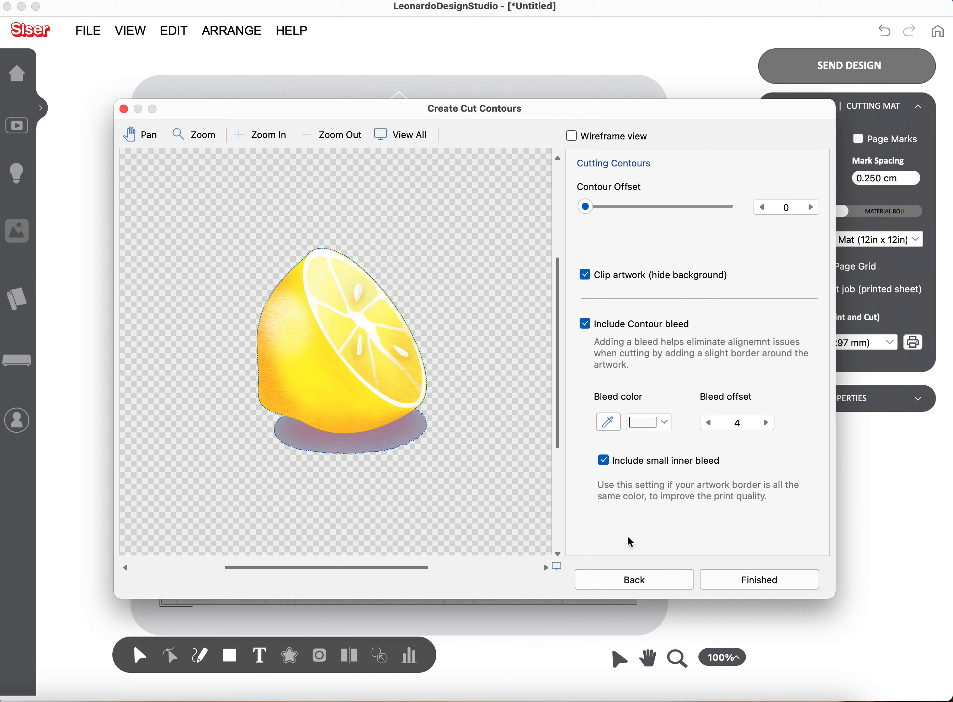
left_click(743, 582)
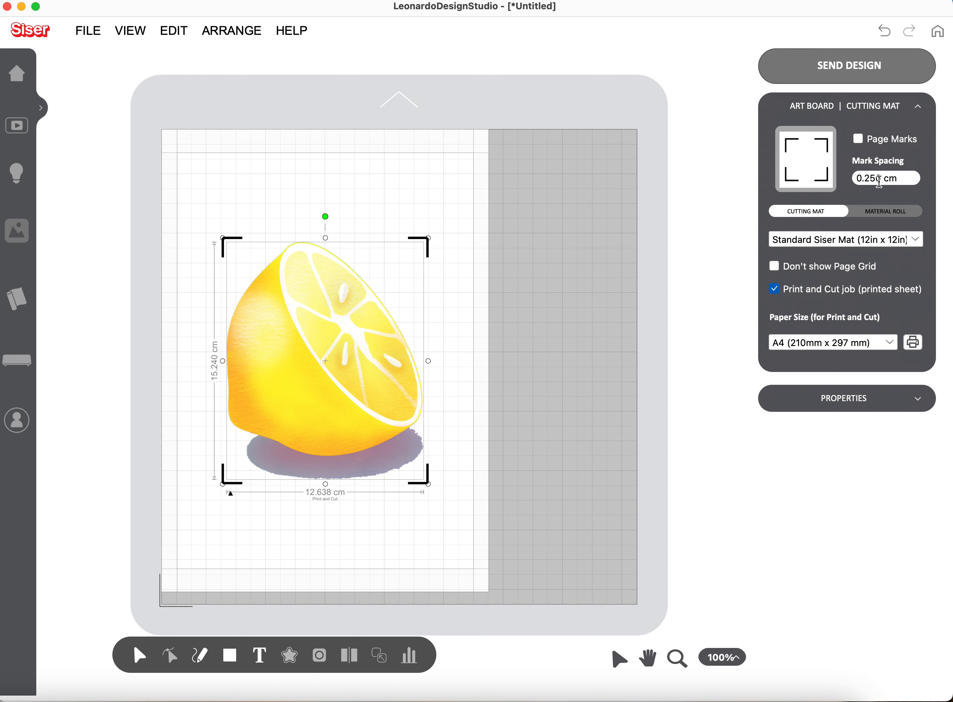
Set the mark spacing around the lemon to 0.125 cm
mouse_move(884, 181)
left_mouse_down()
mouse_move(855, 181)
mouse_move(867, 181)
left_mouse_up()
type("125")
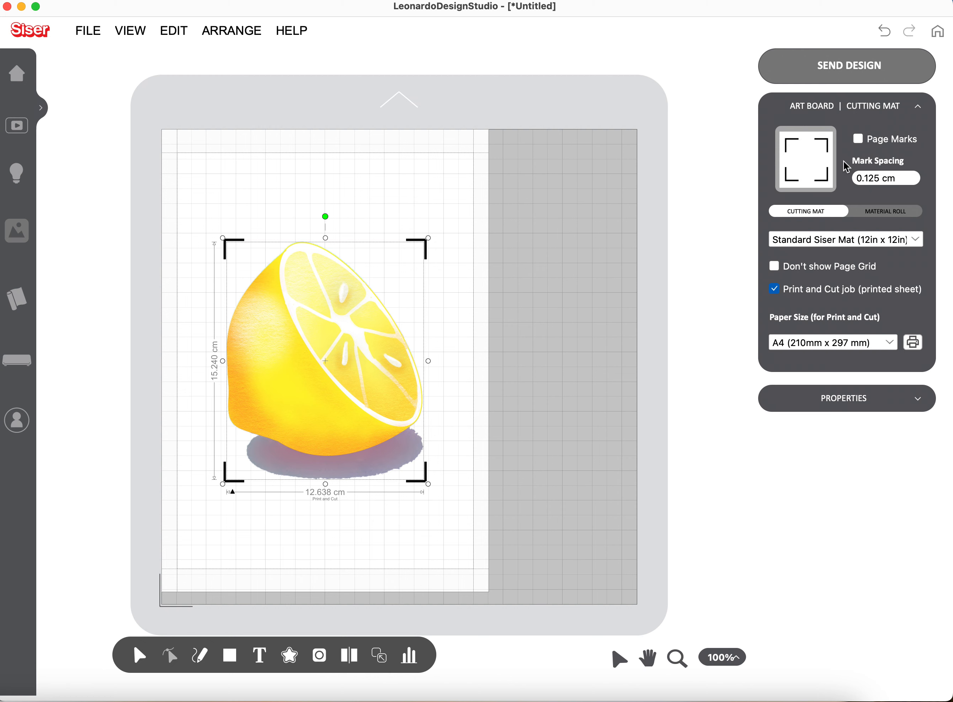
Try the full-page marks and the hidden page grid, turning each option back off
left_click(858, 141)
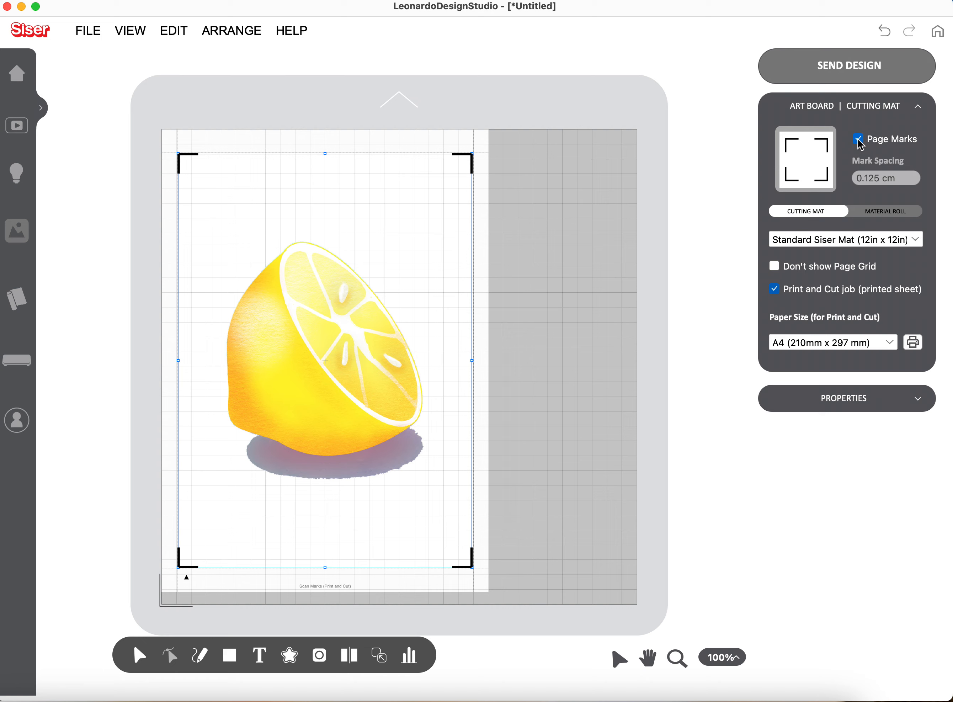
left_click(862, 143)
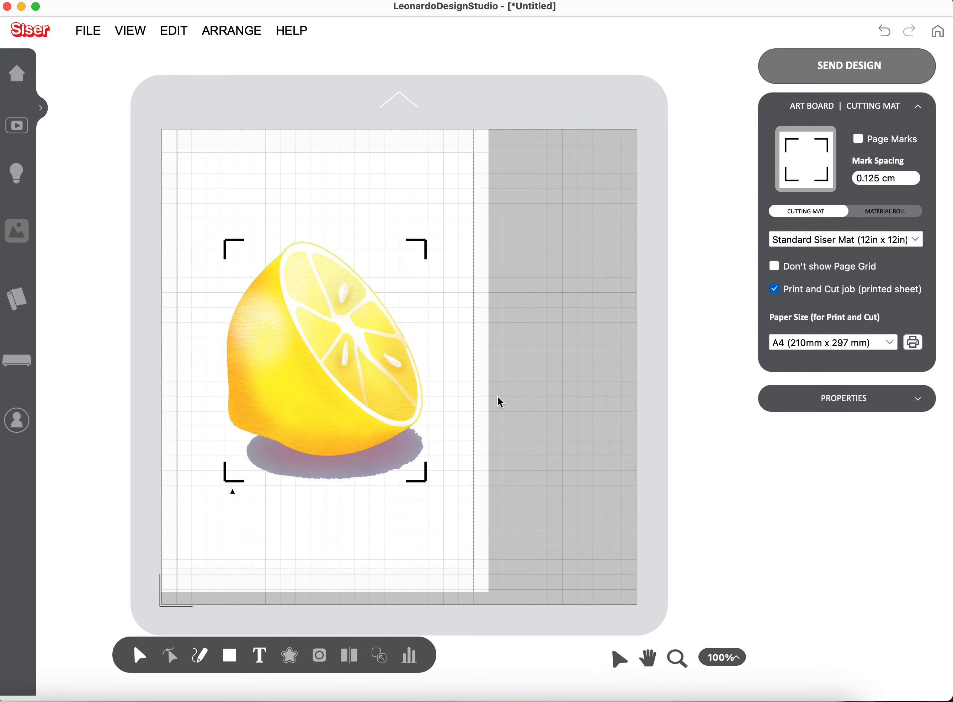
left_click(777, 272)
left_click(776, 268)
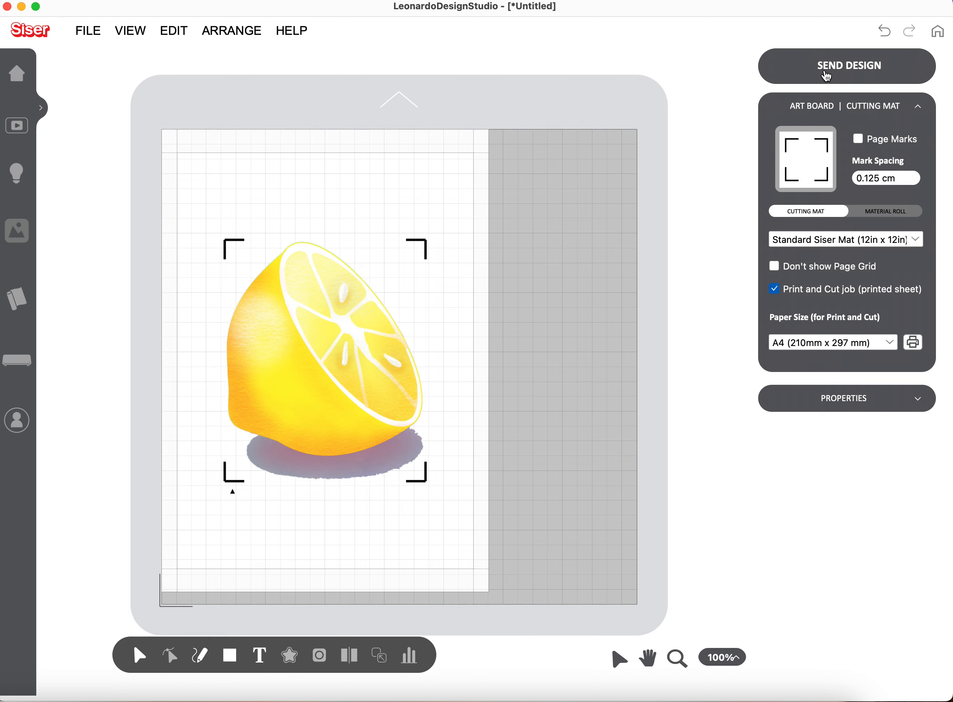
Send the lemon design to the print and cut setup
left_click(826, 76)
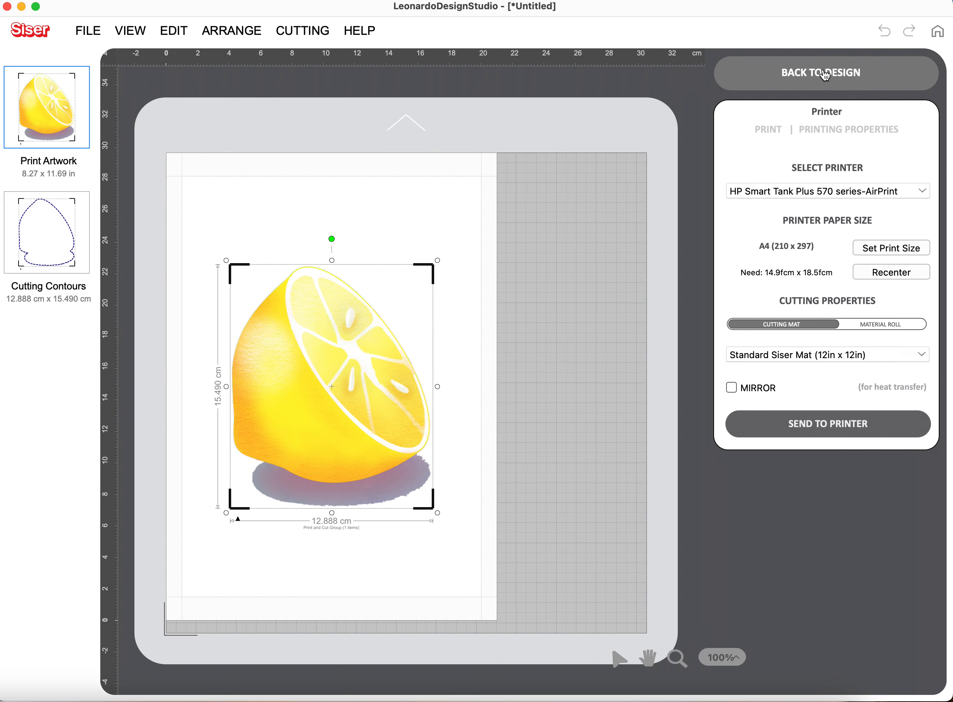